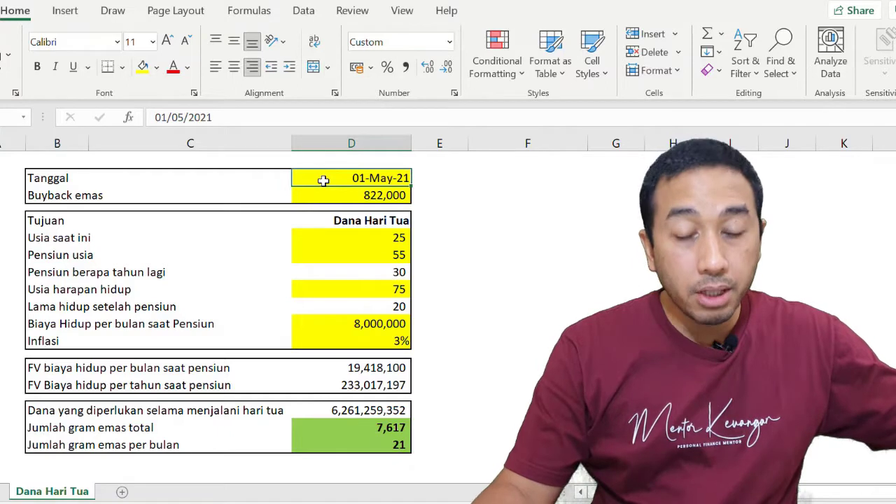
Examine the assumptions in column D, from the gold buyback price through the ages and remaining-years formulas to living cost and inflation
click(323, 194)
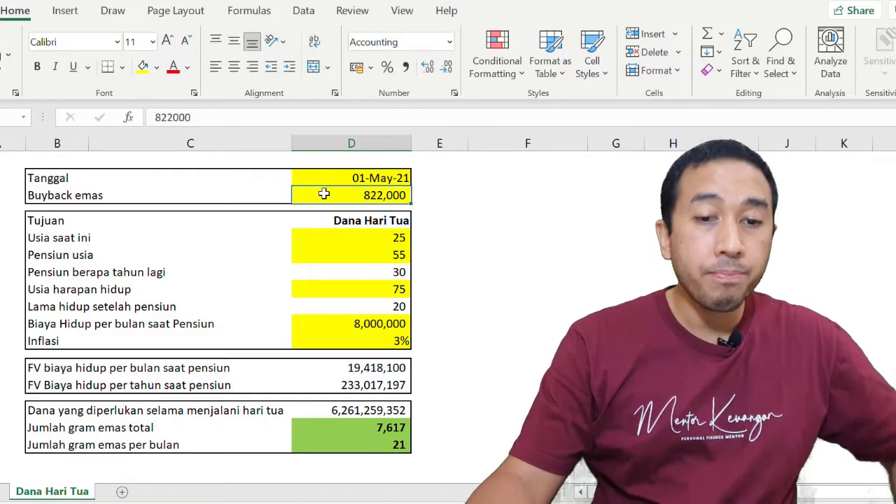
click(322, 217)
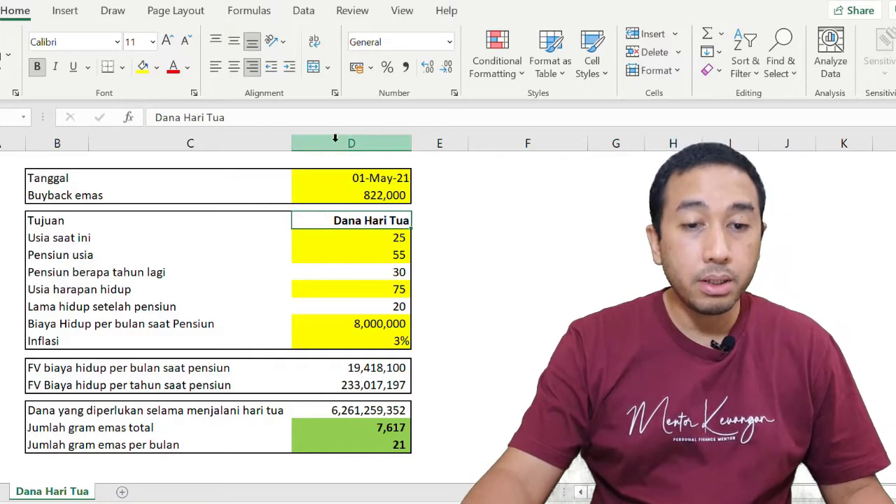
click(338, 239)
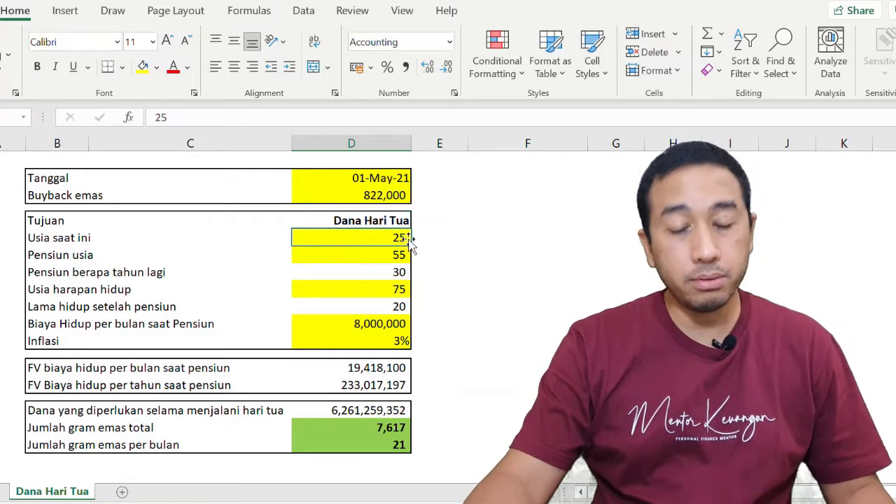
click(305, 252)
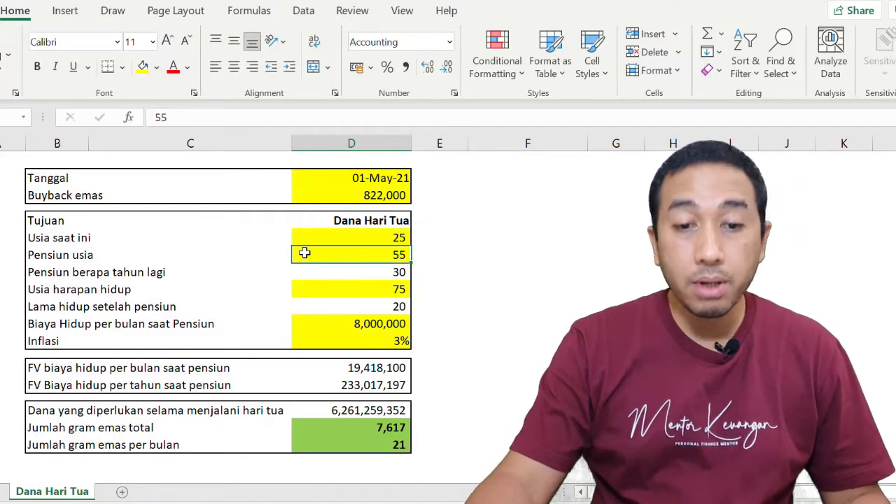
click(337, 270)
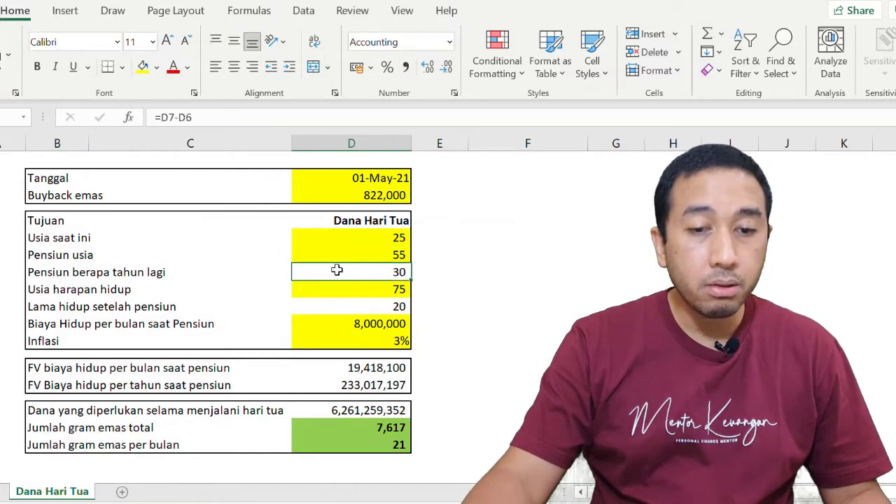
click(328, 288)
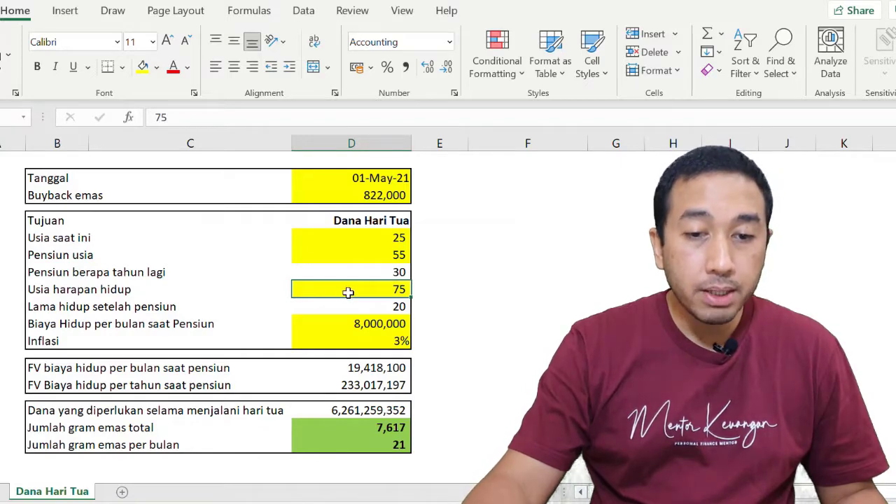
click(345, 254)
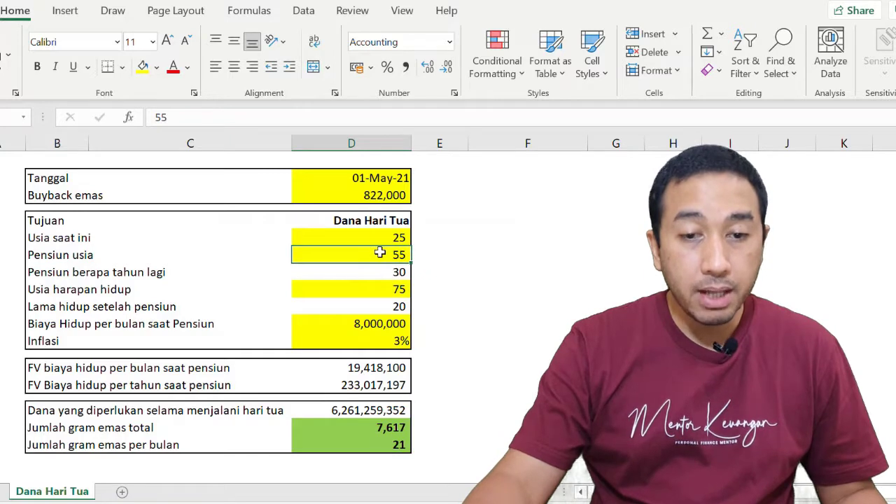
click(378, 306)
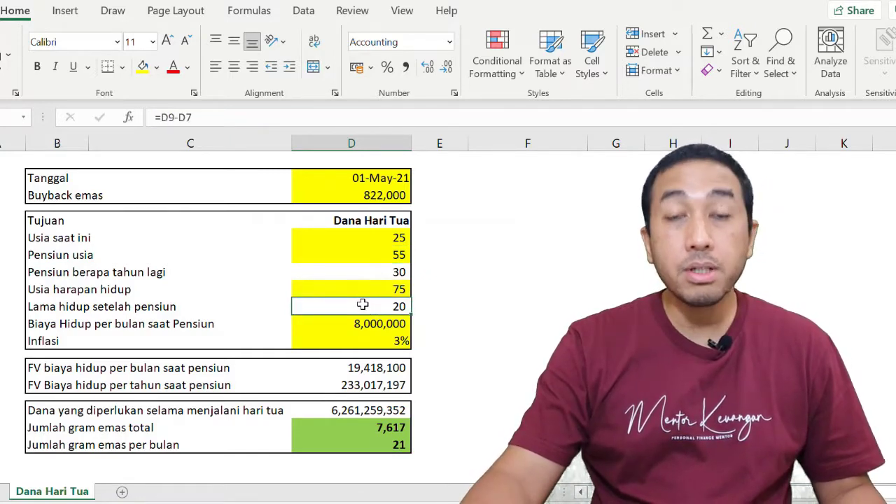
double_click(363, 304)
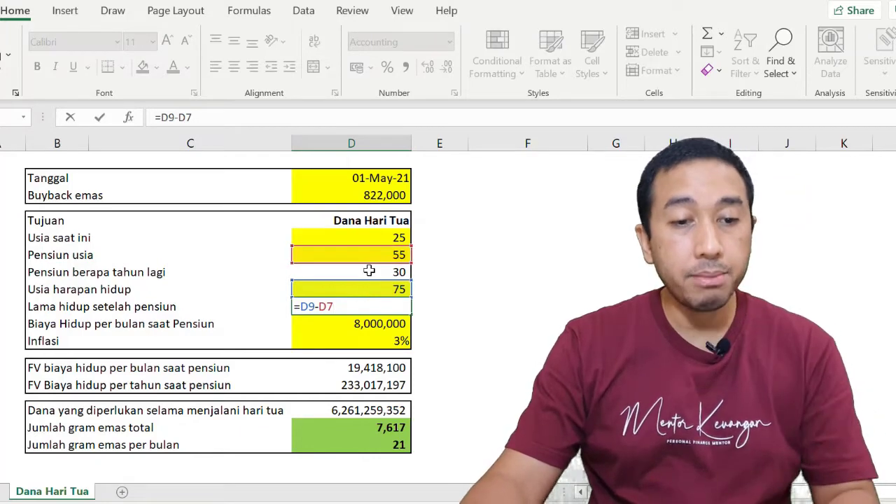
click(369, 272)
click(363, 307)
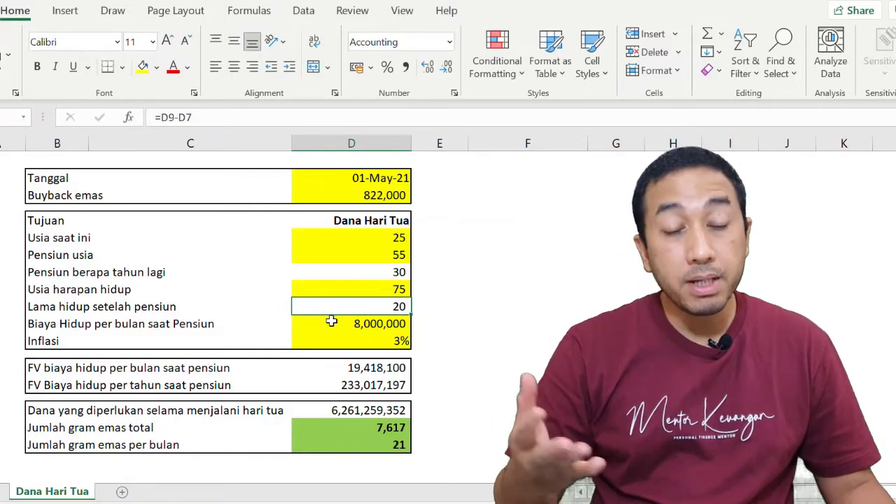
click(331, 321)
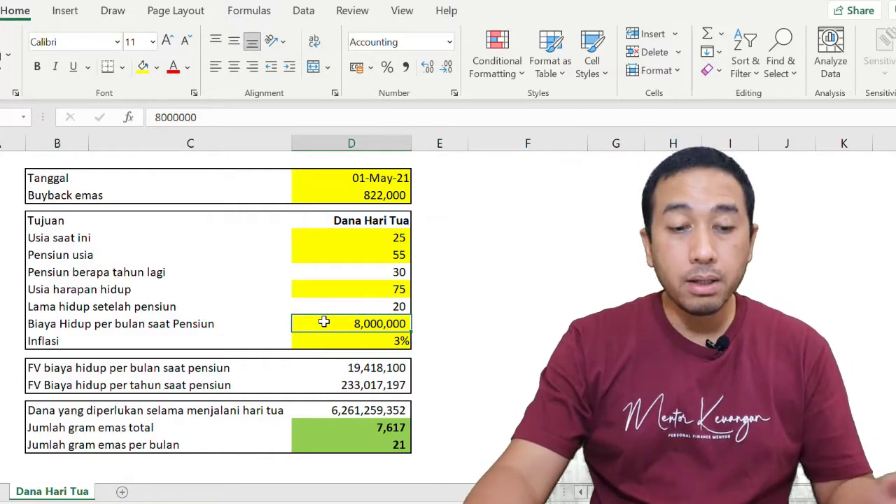
click(331, 339)
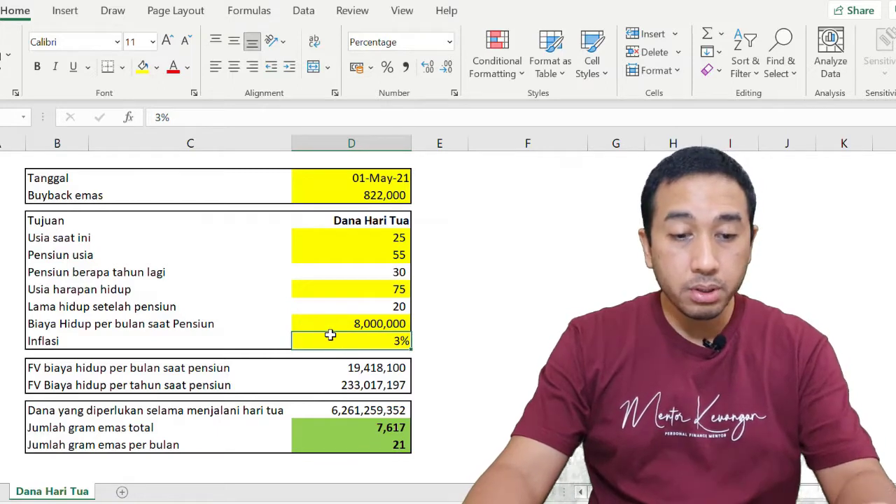
Examine the formulas for future monthly and yearly living costs, the required retirement fund, and the total and monthly gold grams
click(313, 367)
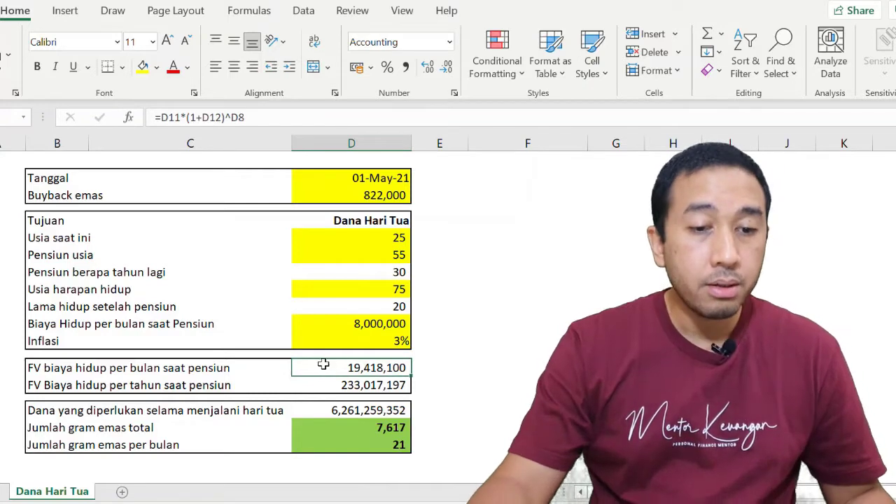
click(311, 384)
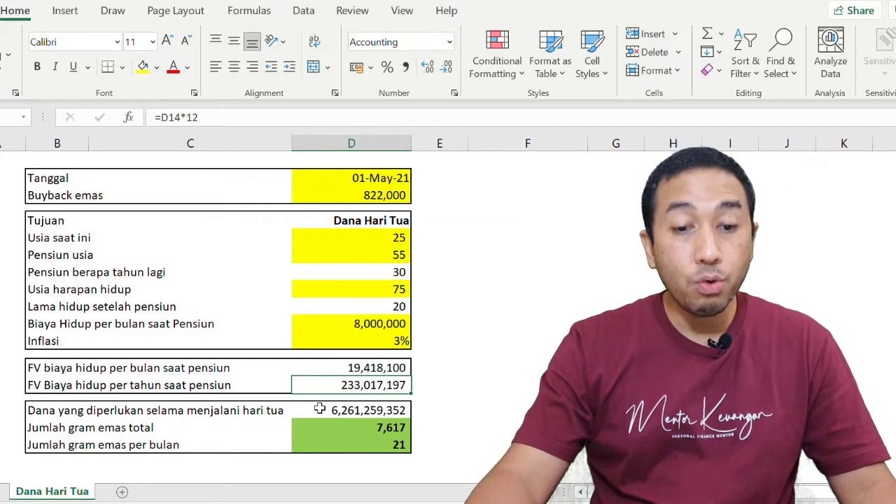
click(319, 409)
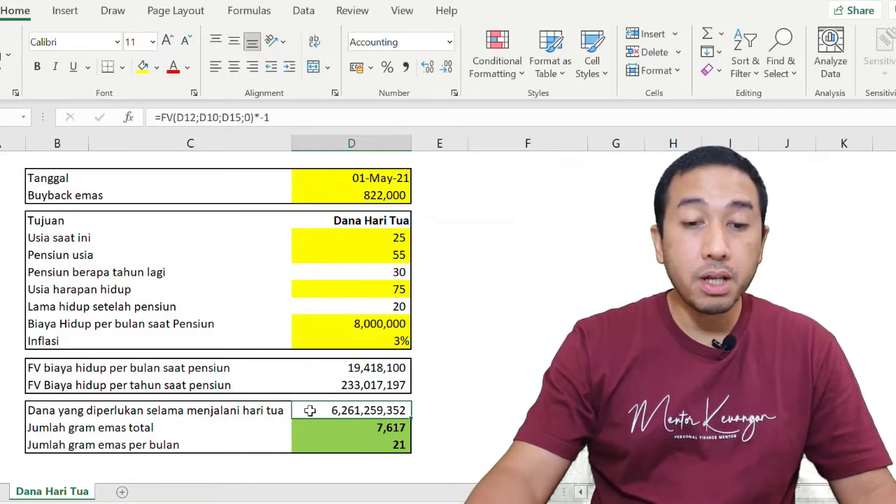
click(384, 310)
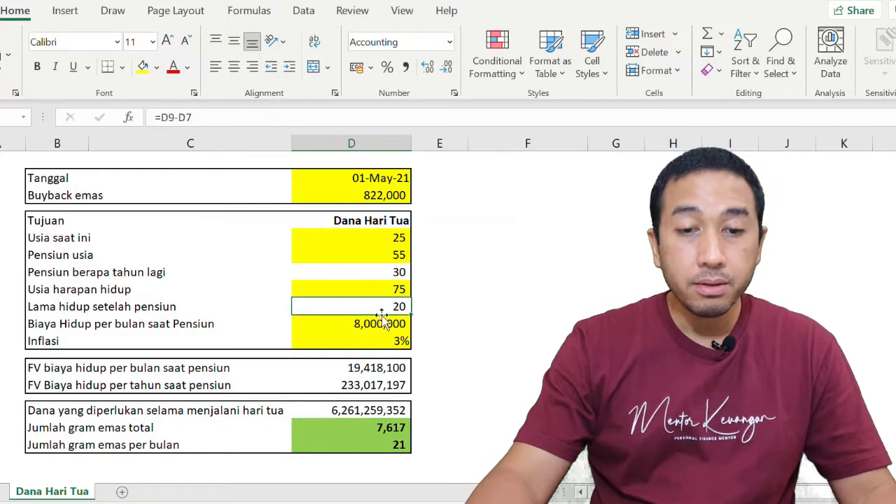
click(379, 256)
click(380, 289)
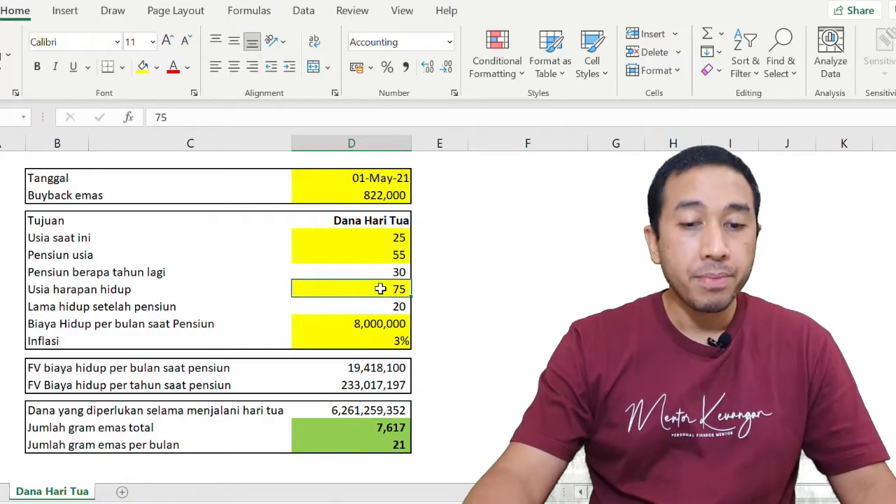
click(357, 427)
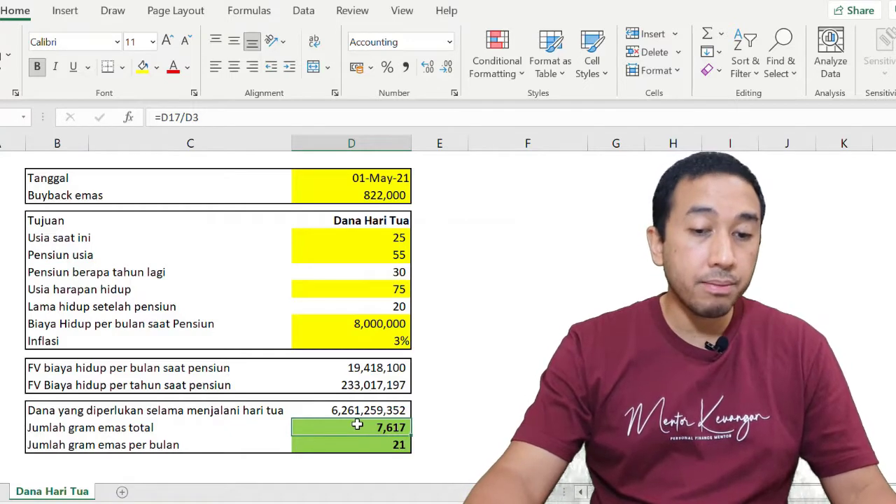
click(366, 444)
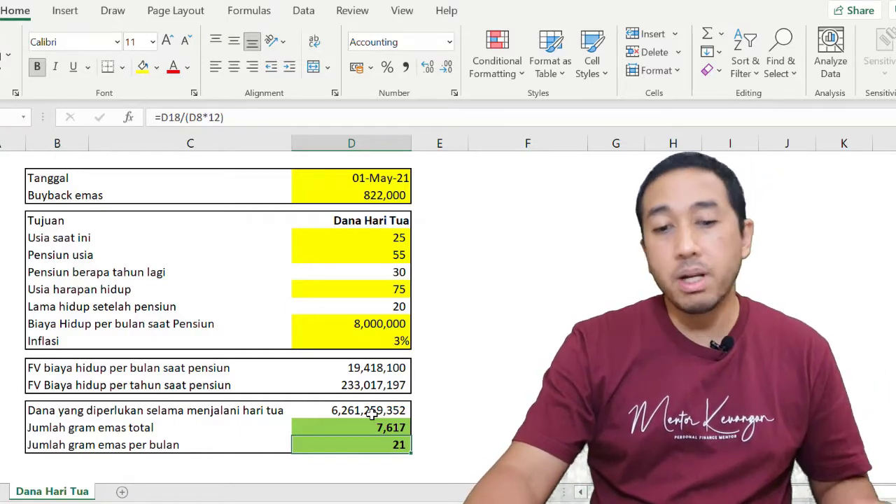
click(371, 424)
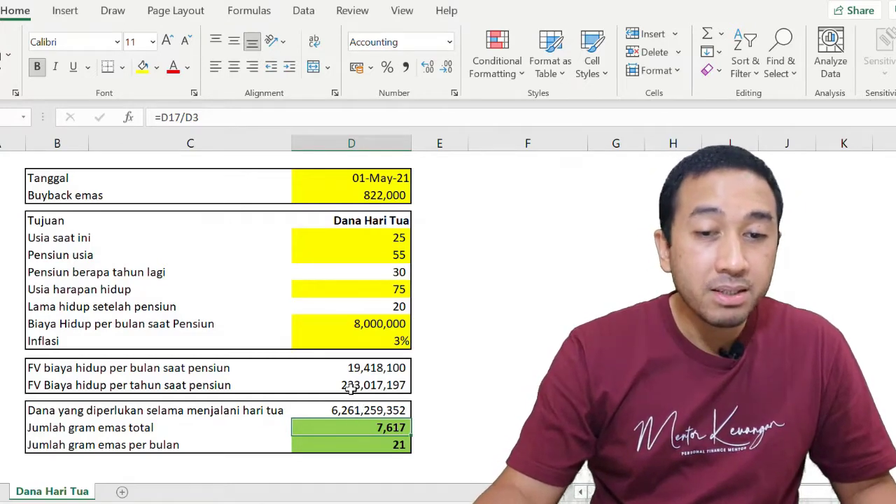
Review the date, gold buyback price, ages, retirement duration, monthly living cost and inflation cells in column D again
click(355, 180)
click(351, 197)
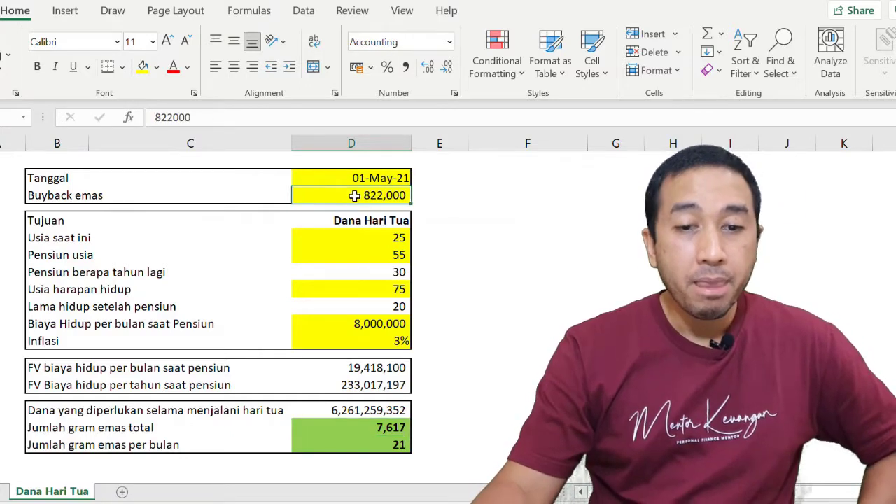
click(343, 240)
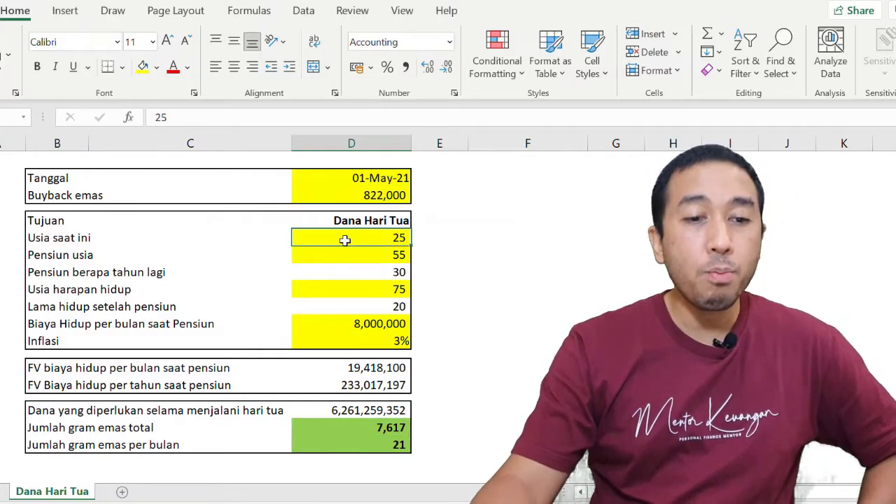
click(348, 253)
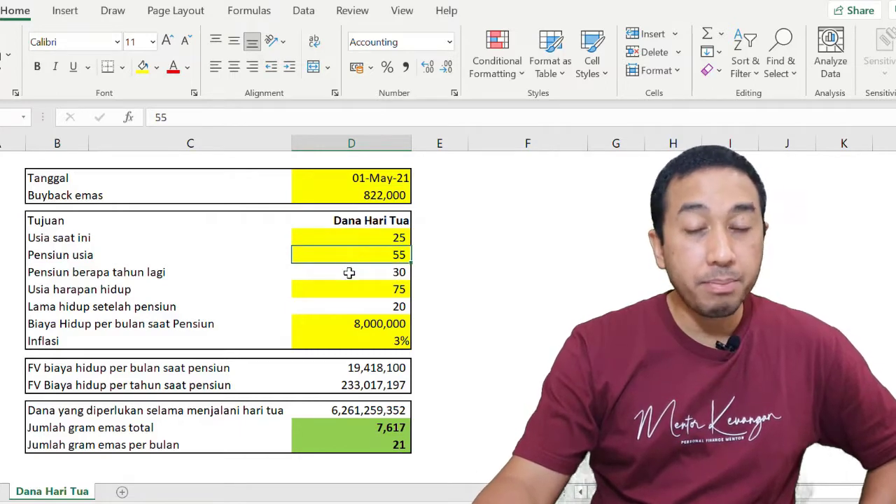
click(351, 273)
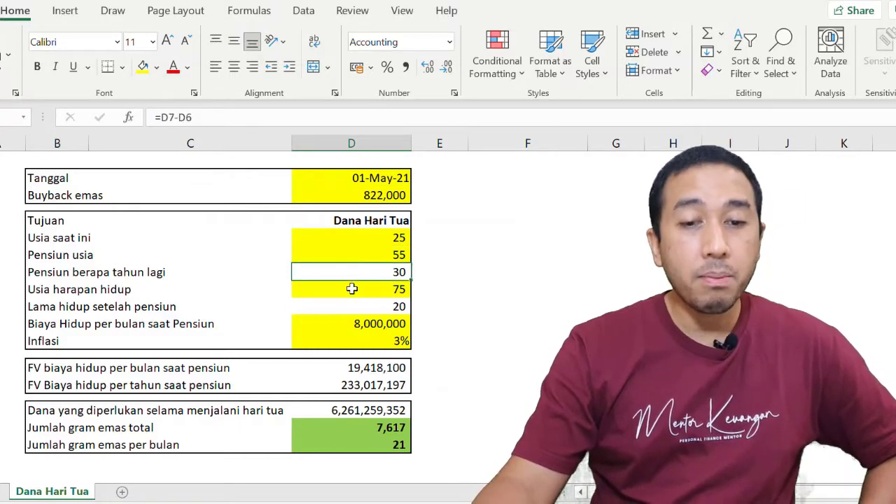
click(352, 289)
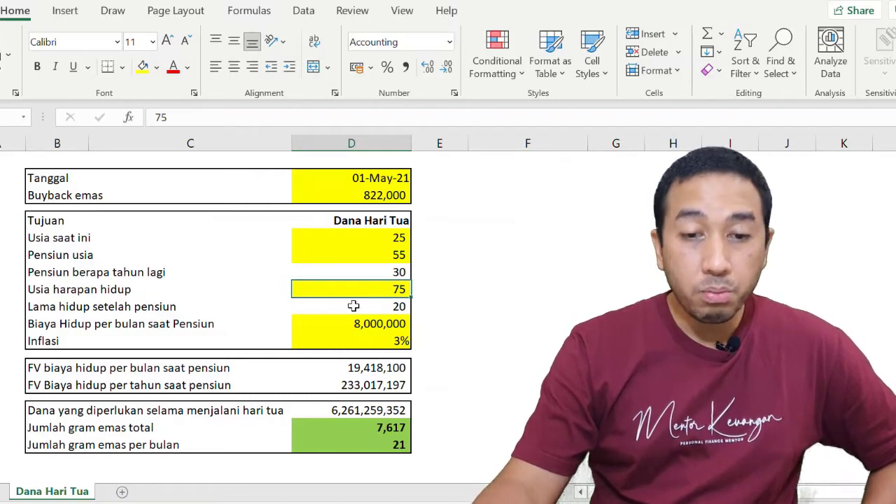
click(354, 306)
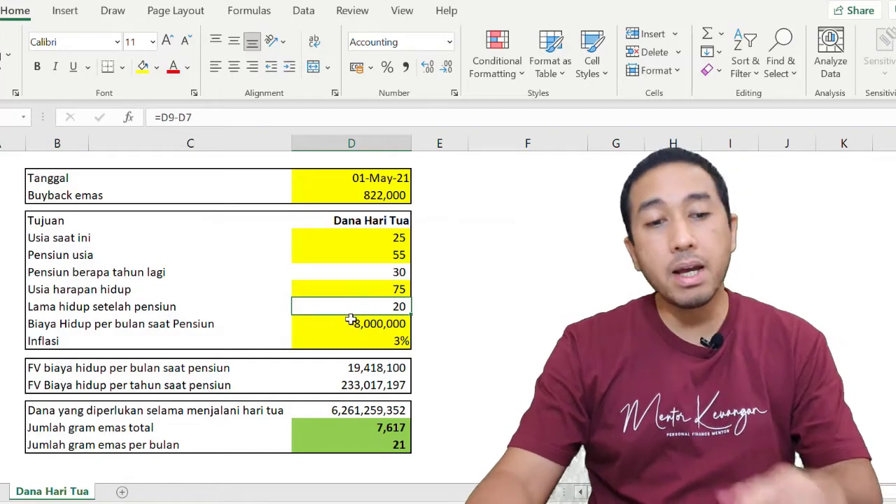
click(351, 322)
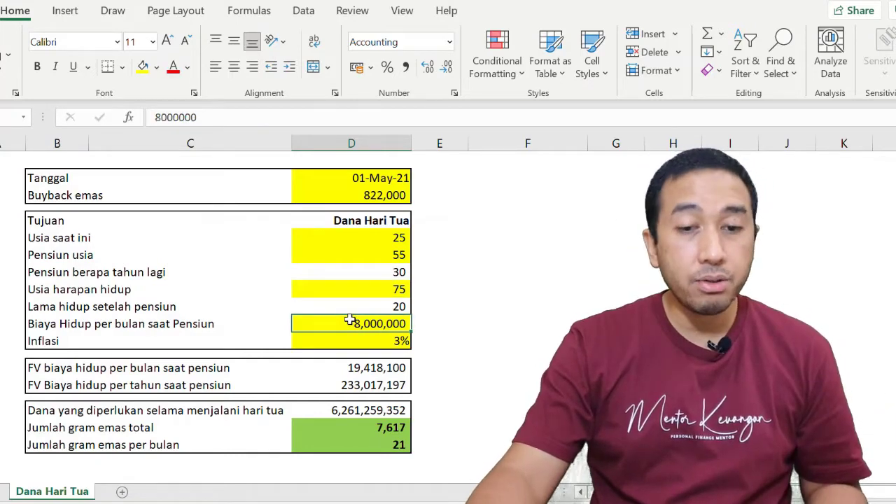
click(332, 335)
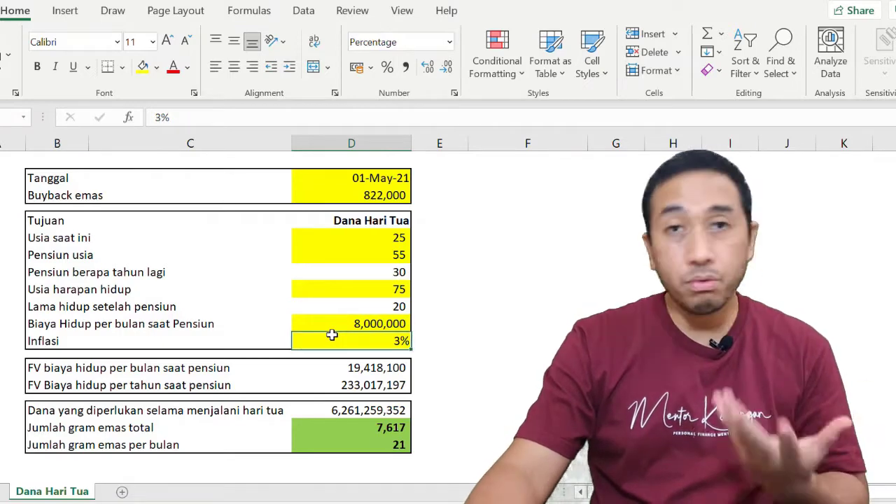
Set Biaya Hidup per bulan saat Pensiun to 15,000,000
click(333, 323)
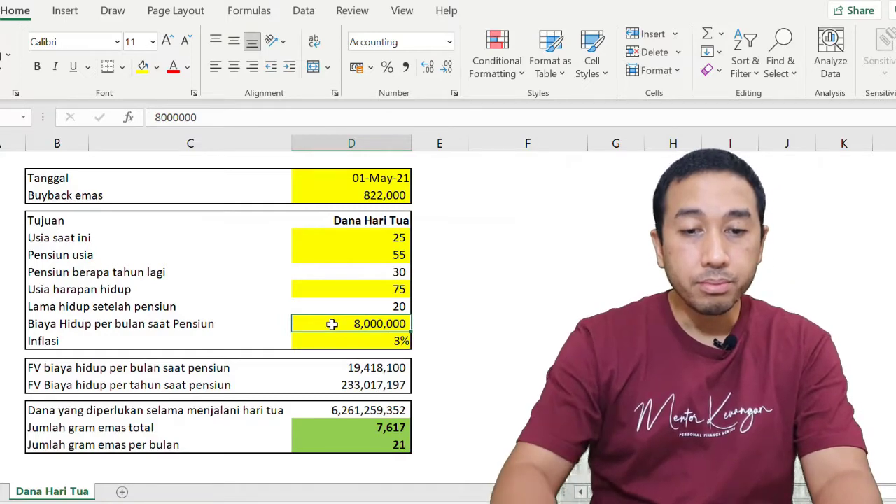
text(150)
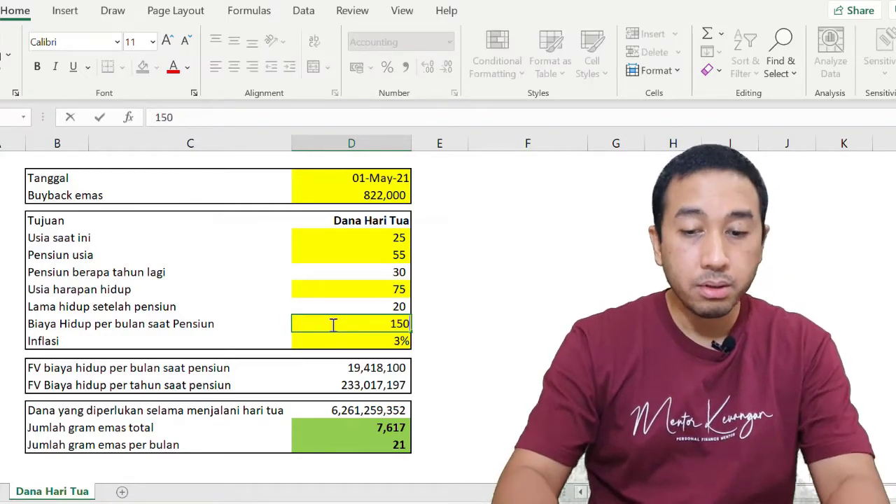
text(000)
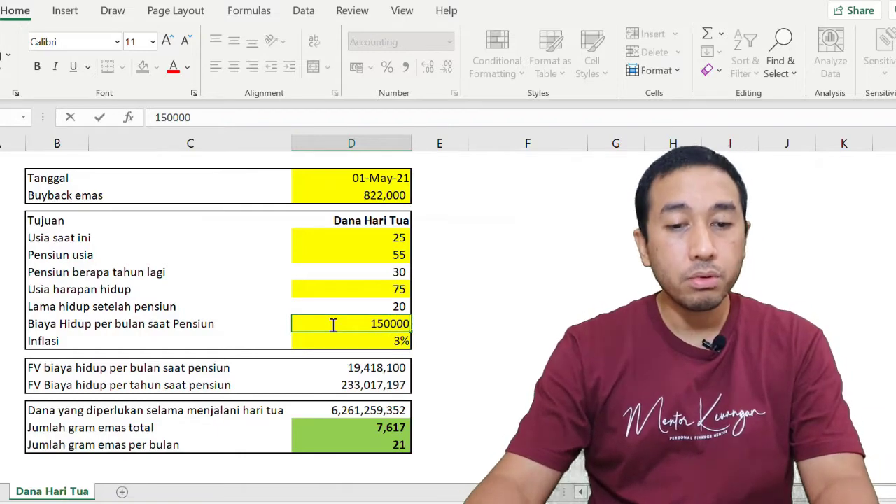
text(00)
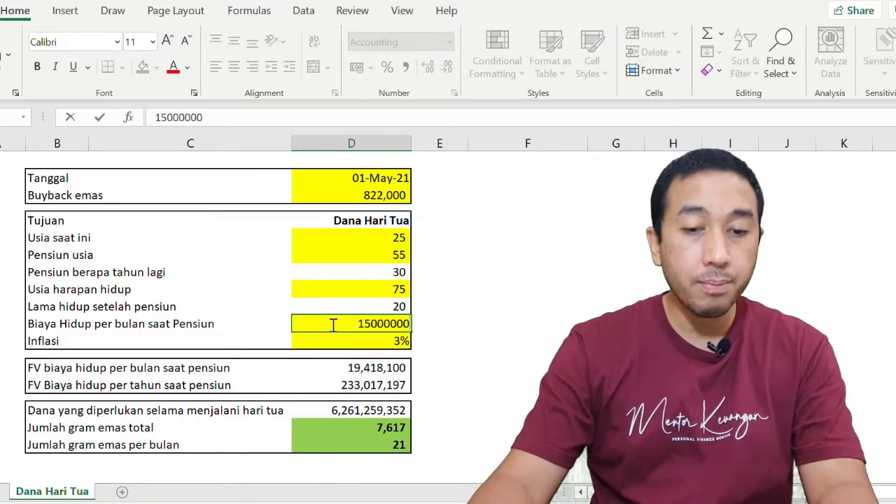
key(Return)
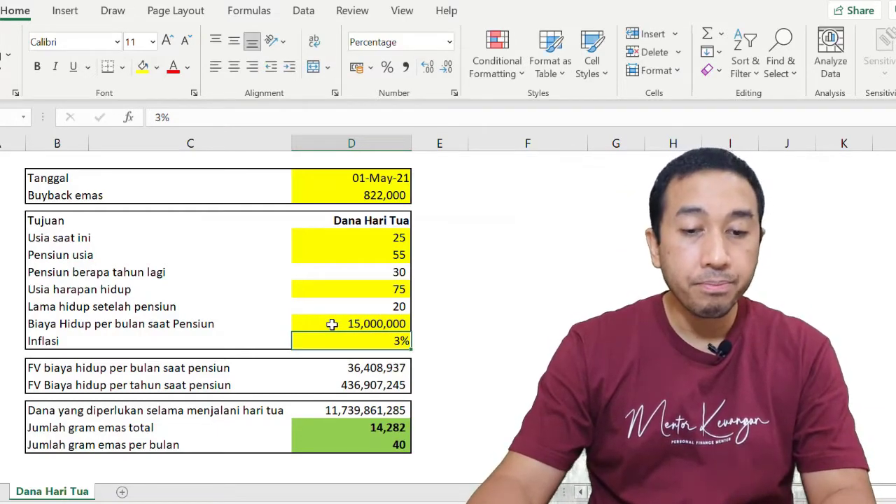
Set Biaya Hidup per bulan saat Pensiun to 8,000,000
click(332, 324)
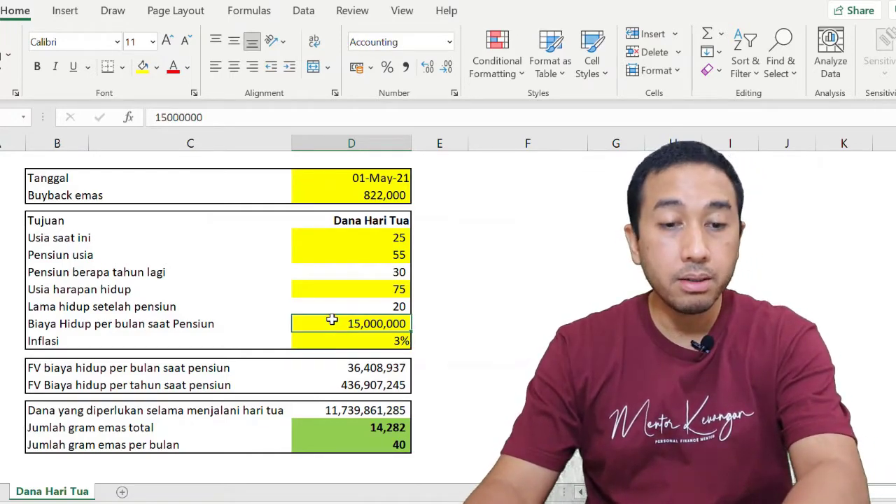
text(8000000)
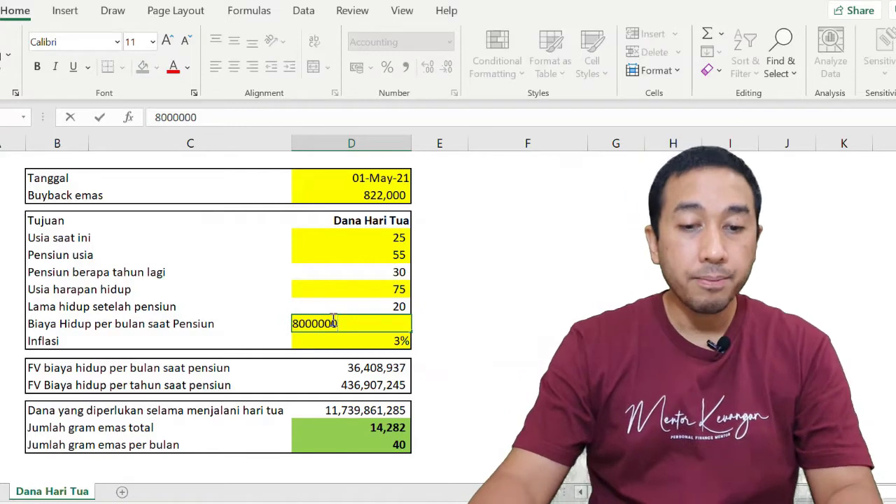
key(Return)
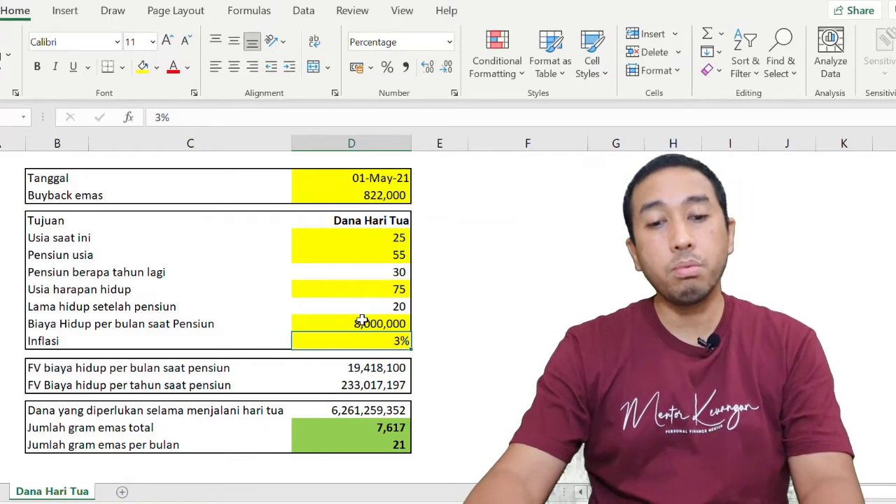
Try 3,000,000 for Biaya Hidup per bulan saat Pensiun, and undo the change
click(362, 321)
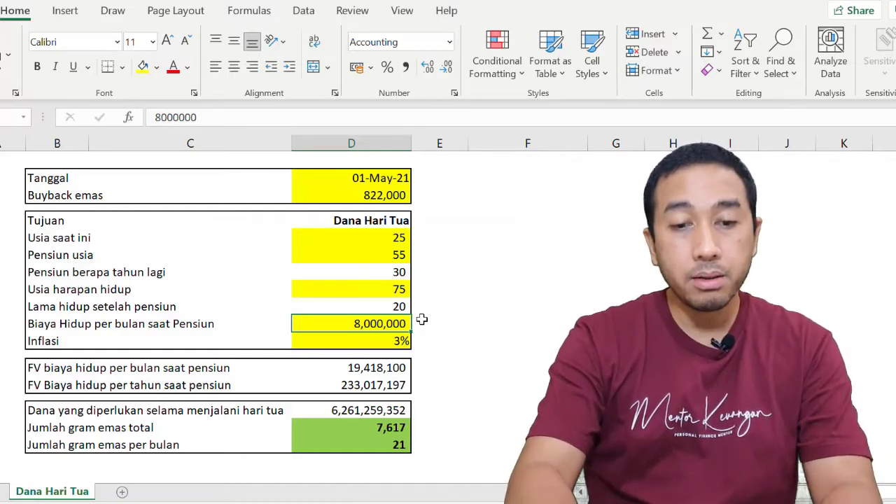
text(3000000)
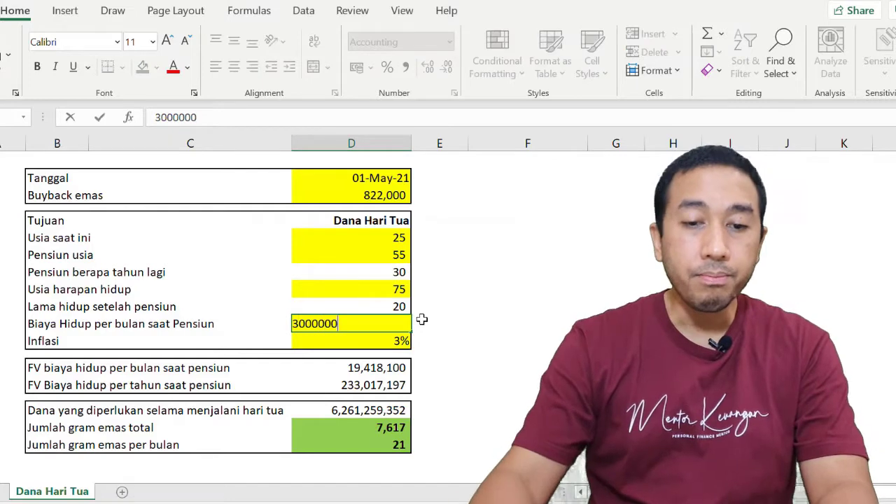
key(Return)
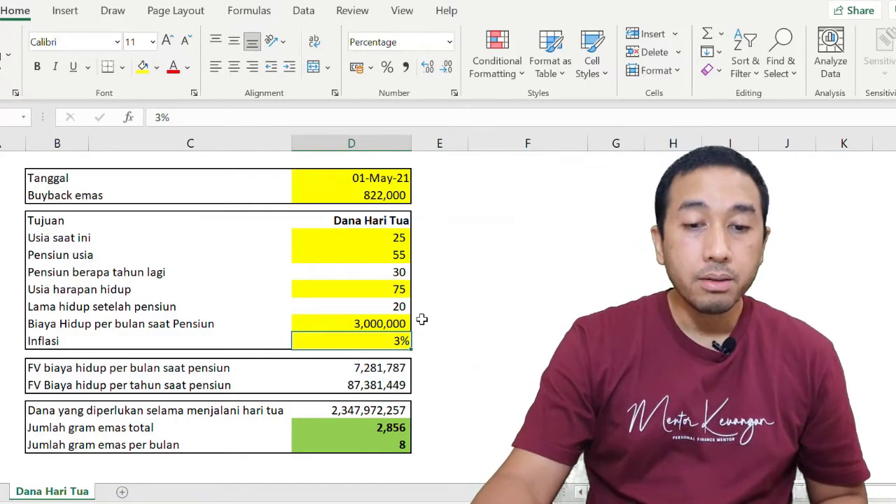
key(ctrl+z)
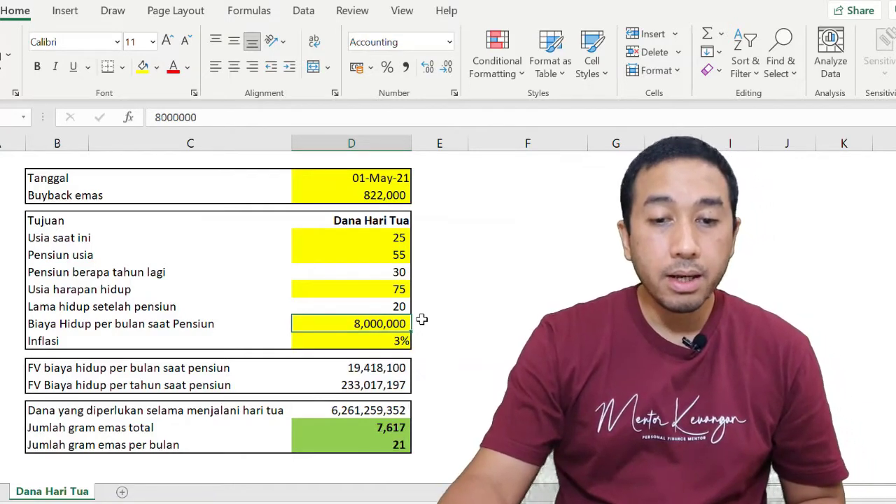